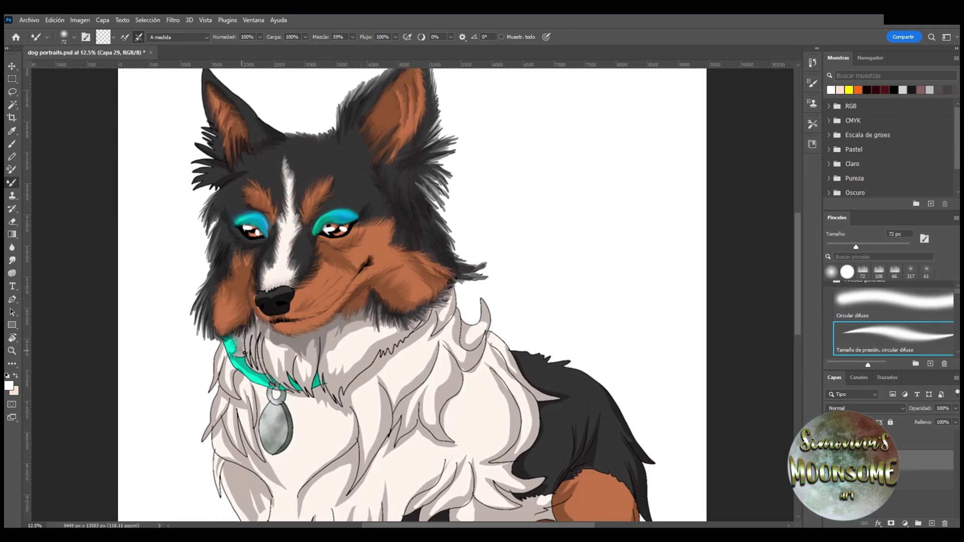
# Blend the white neck fur beneath the muzzle, out to the curled tuft behind the cheek, with the Mixer Brush at 72 px
pyautogui.moveTo(245, 353)
pyautogui.mouseDown()
pyautogui.moveTo(254, 354)
pyautogui.moveTo(253, 344)
pyautogui.moveTo(269, 352)
pyautogui.moveTo(273, 371)
pyautogui.moveTo(284, 363)
pyautogui.moveTo(272, 341)
pyautogui.mouseUp()
pyautogui.moveTo(272, 384)
pyautogui.mouseDown()
pyautogui.moveTo(250, 365)
pyautogui.moveTo(277, 357)
pyautogui.moveTo(287, 390)
pyautogui.moveTo(291, 378)
pyautogui.moveTo(298, 383)
pyautogui.moveTo(297, 368)
pyautogui.moveTo(282, 345)
pyautogui.moveTo(310, 356)
pyautogui.moveTo(328, 344)
pyautogui.moveTo(309, 378)
pyautogui.moveTo(295, 362)
pyautogui.moveTo(310, 395)
pyautogui.moveTo(322, 349)
pyautogui.mouseUp()
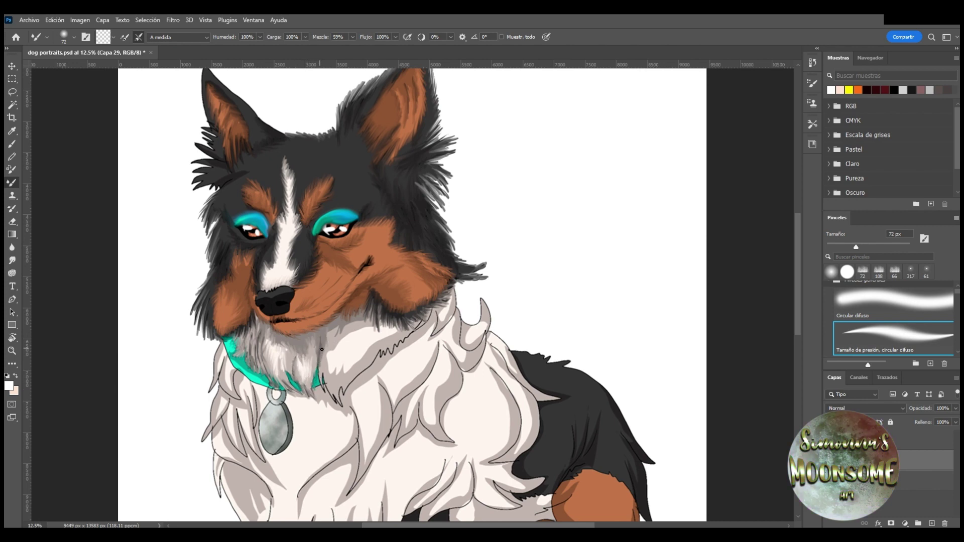
pyautogui.moveTo(322, 390)
pyautogui.mouseDown()
pyautogui.moveTo(342, 407)
pyautogui.moveTo(339, 393)
pyautogui.moveTo(379, 351)
pyautogui.mouseUp()
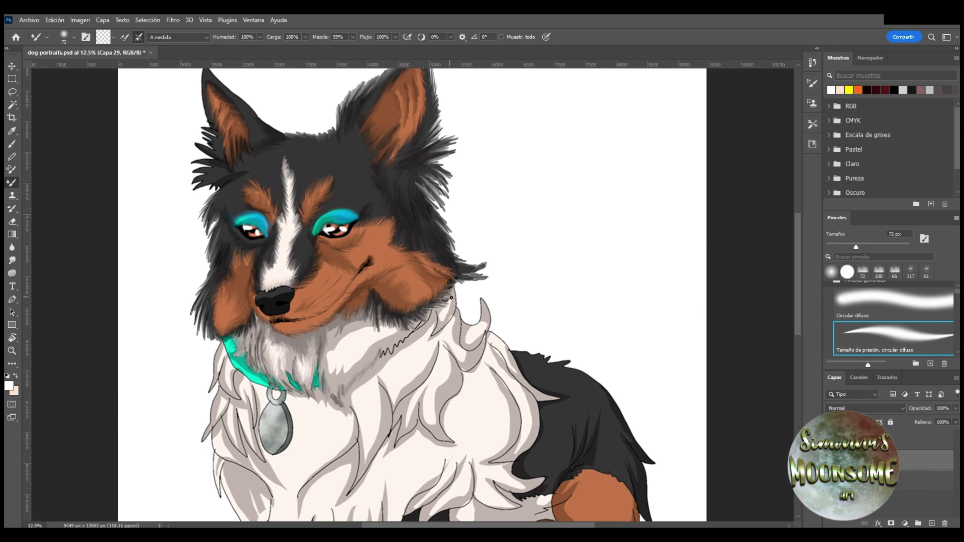
pyautogui.moveTo(460, 316)
pyautogui.mouseDown()
pyautogui.moveTo(432, 345)
pyautogui.moveTo(452, 310)
pyautogui.moveTo(412, 354)
pyautogui.moveTo(400, 350)
pyautogui.moveTo(355, 398)
pyautogui.moveTo(350, 423)
pyautogui.moveTo(320, 405)
pyautogui.moveTo(314, 371)
pyautogui.moveTo(294, 399)
pyautogui.moveTo(355, 415)
pyautogui.mouseUp()
pyautogui.moveTo(336, 365)
pyautogui.mouseDown()
pyautogui.moveTo(361, 327)
pyautogui.moveTo(401, 329)
pyautogui.moveTo(370, 346)
pyautogui.moveTo(353, 374)
pyautogui.moveTo(333, 379)
pyautogui.mouseUp()
pyautogui.moveTo(455, 298); pyautogui.dragTo(462, 347)
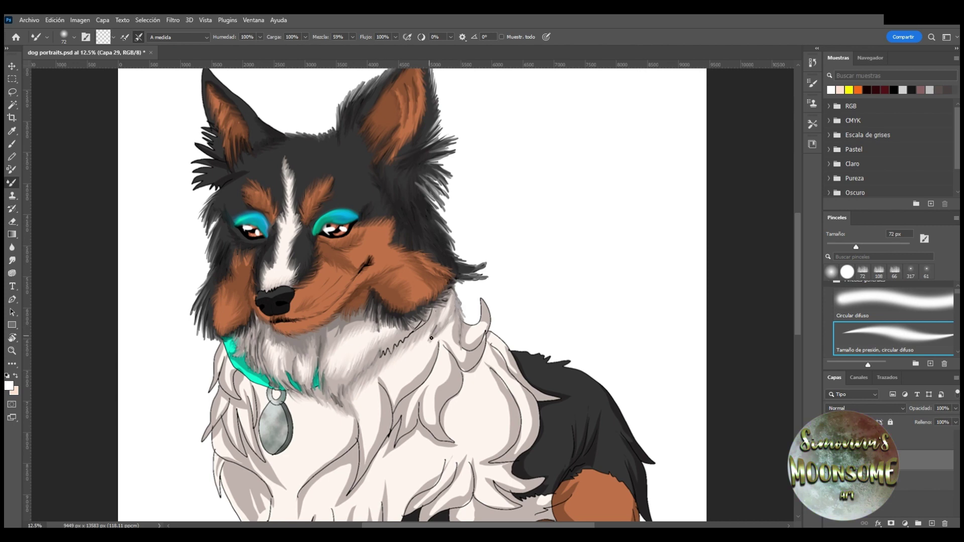
pyautogui.moveTo(385, 359); pyautogui.dragTo(433, 313)
pyautogui.scroll(-3, 435, 307)
pyautogui.moveTo(485, 197)
pyautogui.mouseDown()
pyautogui.moveTo(468, 229)
pyautogui.moveTo(479, 207)
pyautogui.moveTo(482, 217)
pyautogui.moveTo(464, 217)
pyautogui.moveTo(478, 233)
pyautogui.moveTo(489, 215)
pyautogui.moveTo(462, 225)
pyautogui.moveTo(480, 228)
pyautogui.moveTo(470, 255)
pyautogui.moveTo(457, 236)
pyautogui.moveTo(476, 242)
pyautogui.moveTo(458, 211)
pyautogui.mouseUp()
# Blend the white fur on the outer side of the collar and smooth the turquoise collar and its silver tag
pyautogui.moveTo(217, 225)
pyautogui.mouseDown()
pyautogui.moveTo(219, 268)
pyautogui.moveTo(231, 277)
pyautogui.moveTo(234, 252)
pyautogui.moveTo(227, 267)
pyautogui.moveTo(220, 258)
pyautogui.moveTo(231, 246)
pyautogui.moveTo(242, 259)
pyautogui.moveTo(225, 286)
pyautogui.mouseUp()
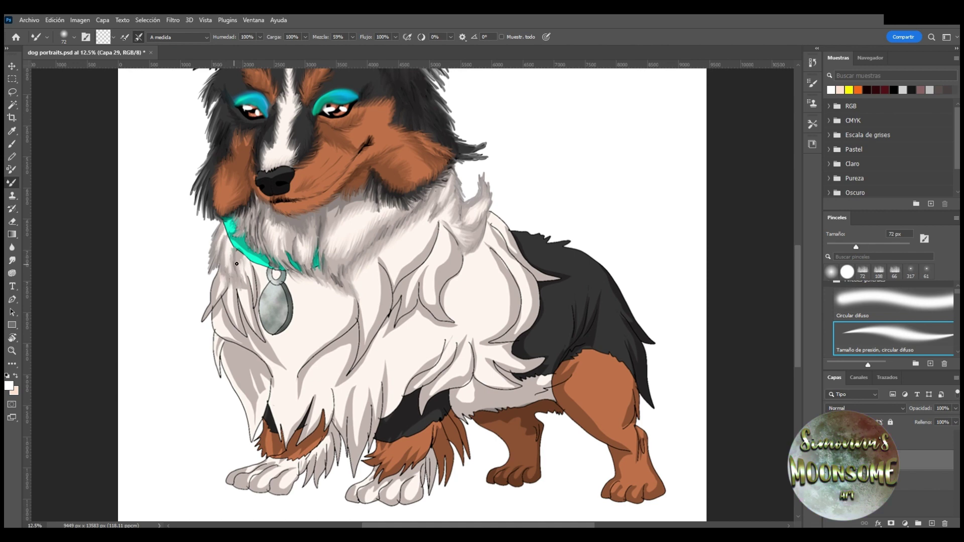
pyautogui.click(882, 246)
pyautogui.moveTo(233, 228)
pyautogui.mouseDown()
pyautogui.moveTo(269, 264)
pyautogui.moveTo(230, 228)
pyautogui.moveTo(262, 268)
pyautogui.moveTo(315, 272)
pyautogui.moveTo(291, 285)
pyautogui.moveTo(272, 282)
pyautogui.moveTo(286, 287)
pyautogui.moveTo(284, 335)
pyautogui.moveTo(297, 316)
pyautogui.moveTo(282, 337)
pyautogui.moveTo(264, 308)
pyautogui.moveTo(272, 292)
pyautogui.moveTo(284, 310)
pyautogui.mouseUp()
# Set the brush to 49 px and blend the outer chest edge and upper foreleg fur below the collar into soft strands
pyautogui.click(847, 247)
pyautogui.moveTo(219, 266)
pyautogui.mouseDown()
pyautogui.moveTo(207, 313)
pyautogui.moveTo(225, 299)
pyautogui.mouseUp()
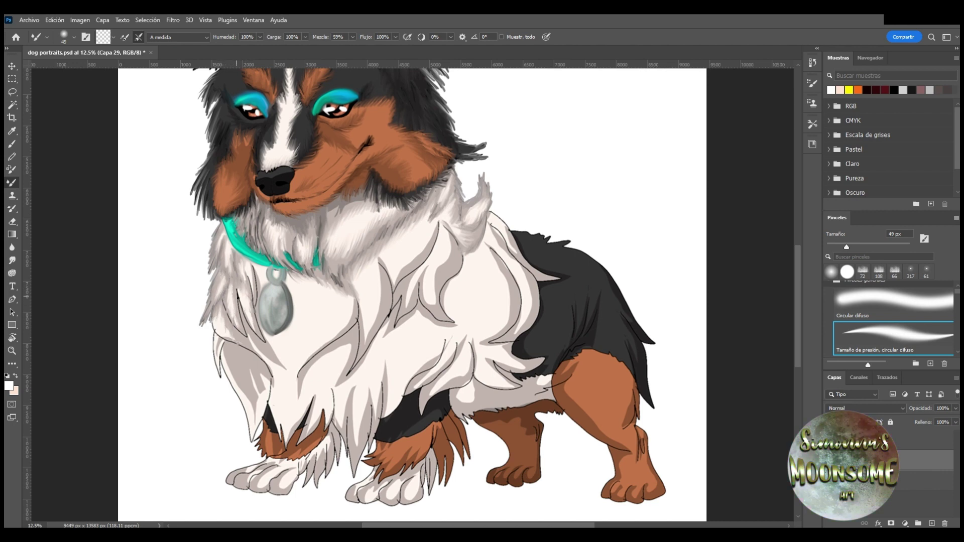
pyautogui.moveTo(248, 341); pyautogui.dragTo(229, 313)
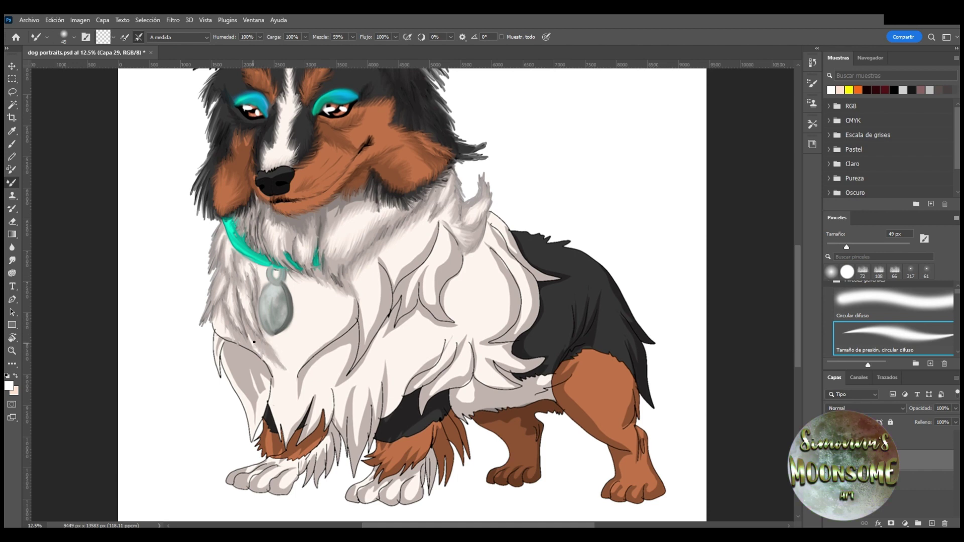
pyautogui.moveTo(262, 380); pyautogui.dragTo(266, 397)
pyautogui.moveTo(218, 321); pyautogui.dragTo(213, 336)
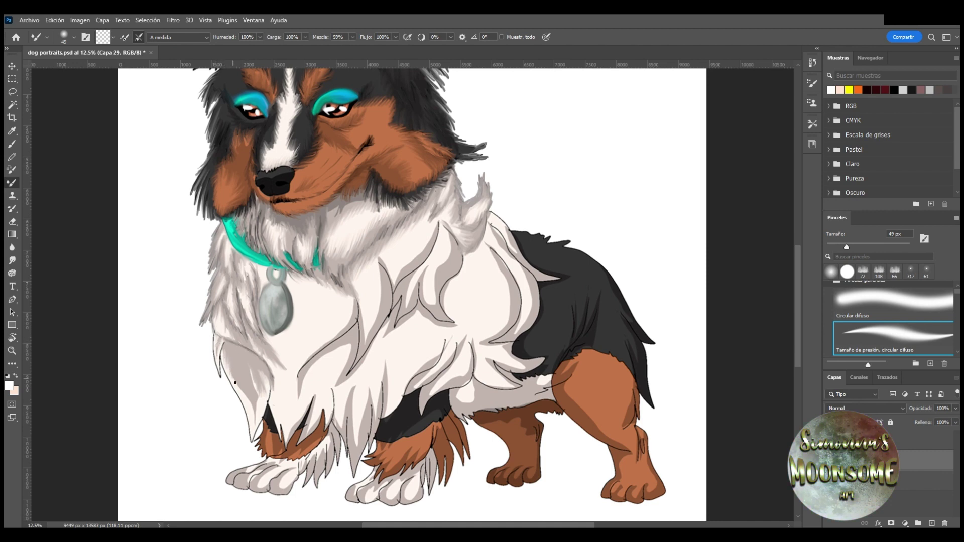
pyautogui.moveTo(242, 387)
pyautogui.mouseDown()
pyautogui.moveTo(256, 425)
pyautogui.moveTo(247, 376)
pyautogui.mouseUp()
pyautogui.moveTo(217, 326); pyautogui.dragTo(218, 380)
pyautogui.moveTo(222, 345)
pyautogui.mouseDown()
pyautogui.moveTo(221, 384)
pyautogui.moveTo(234, 387)
pyautogui.moveTo(251, 436)
pyautogui.moveTo(265, 426)
pyautogui.moveTo(257, 439)
pyautogui.mouseUp()
# With a 74 px brush, blend the white shoulder and flank fur where it meets the black back, softening its outlines
pyautogui.moveTo(487, 214)
pyautogui.mouseDown()
pyautogui.moveTo(512, 224)
pyautogui.moveTo(535, 270)
pyautogui.moveTo(559, 281)
pyautogui.moveTo(542, 286)
pyautogui.moveTo(493, 225)
pyautogui.moveTo(508, 237)
pyautogui.mouseUp()
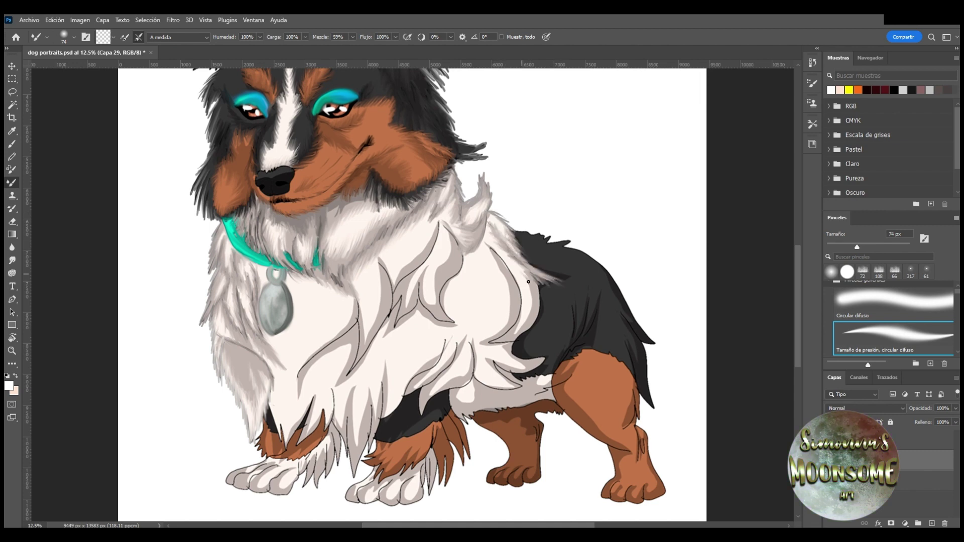
pyautogui.moveTo(529, 282)
pyautogui.mouseDown()
pyautogui.moveTo(531, 309)
pyautogui.moveTo(518, 333)
pyautogui.mouseUp()
pyautogui.moveTo(529, 277)
pyautogui.mouseDown()
pyautogui.moveTo(545, 318)
pyautogui.moveTo(517, 342)
pyautogui.moveTo(497, 259)
pyautogui.moveTo(523, 298)
pyautogui.moveTo(520, 314)
pyautogui.moveTo(516, 281)
pyautogui.moveTo(521, 307)
pyautogui.moveTo(495, 343)
pyautogui.mouseUp()
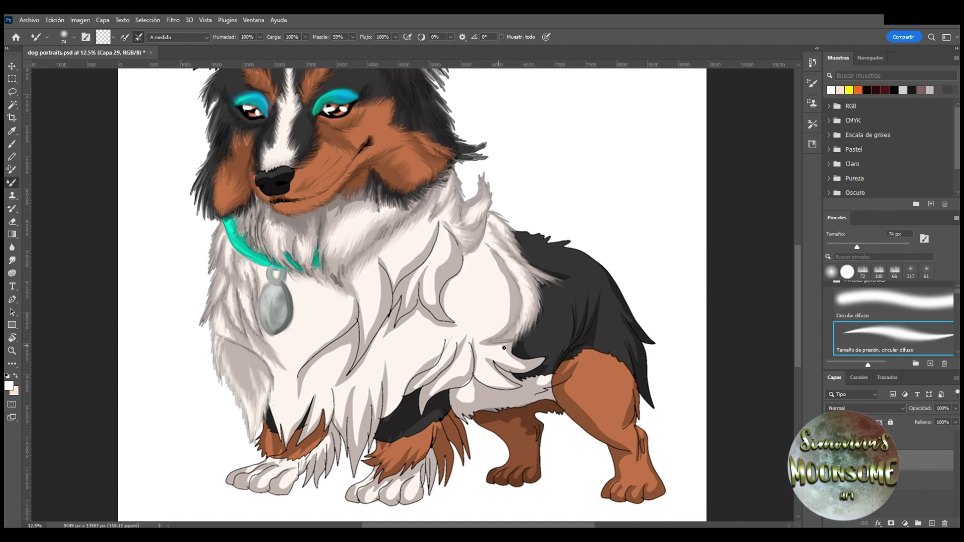
pyautogui.moveTo(510, 272)
pyautogui.mouseDown()
pyautogui.moveTo(514, 324)
pyautogui.moveTo(483, 351)
pyautogui.moveTo(507, 348)
pyautogui.moveTo(526, 367)
pyautogui.moveTo(511, 371)
pyautogui.moveTo(491, 362)
pyautogui.moveTo(515, 346)
pyautogui.moveTo(519, 358)
pyautogui.moveTo(545, 356)
pyautogui.moveTo(544, 364)
pyautogui.moveTo(541, 231)
pyautogui.moveTo(521, 380)
pyautogui.moveTo(503, 369)
pyautogui.moveTo(512, 388)
pyautogui.moveTo(479, 382)
pyautogui.moveTo(507, 391)
pyautogui.moveTo(487, 362)
pyautogui.mouseUp()
pyautogui.moveTo(454, 238)
pyautogui.mouseDown()
pyautogui.moveTo(459, 274)
pyautogui.moveTo(451, 284)
pyautogui.mouseUp()
pyautogui.moveTo(458, 327)
pyautogui.mouseDown()
pyautogui.moveTo(421, 302)
pyautogui.moveTo(426, 274)
pyautogui.moveTo(439, 312)
pyautogui.moveTo(442, 222)
pyautogui.moveTo(438, 243)
pyautogui.moveTo(399, 289)
pyautogui.moveTo(380, 261)
pyautogui.moveTo(396, 288)
pyautogui.moveTo(440, 227)
pyautogui.moveTo(407, 299)
pyautogui.moveTo(429, 269)
pyautogui.moveTo(426, 296)
pyautogui.moveTo(403, 285)
pyautogui.moveTo(421, 287)
pyautogui.moveTo(421, 304)
pyautogui.moveTo(398, 323)
pyautogui.moveTo(402, 301)
pyautogui.moveTo(401, 324)
pyautogui.moveTo(392, 299)
pyautogui.mouseUp()
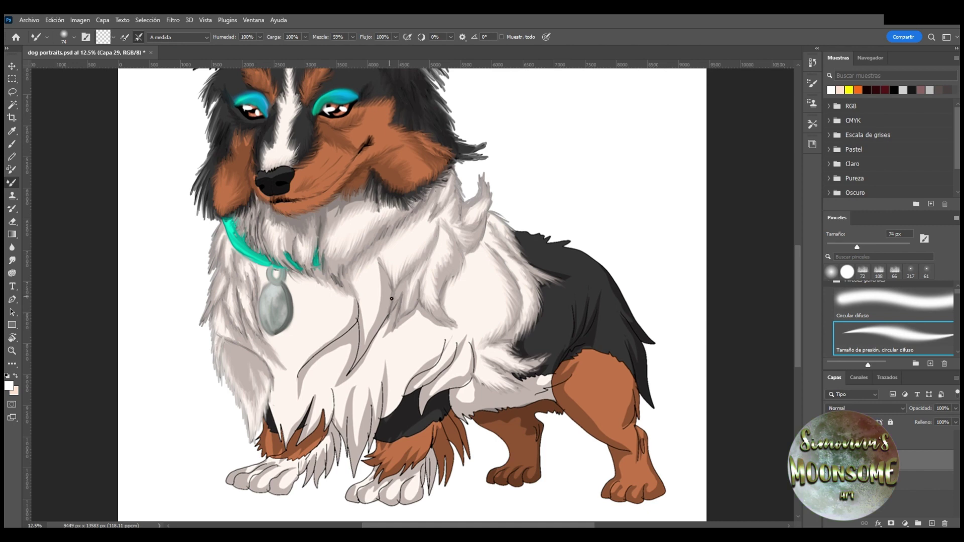
# Blend the fur locks in the middle of the chest beside the tag and save the document
pyautogui.moveTo(383, 259); pyautogui.dragTo(381, 292)
pyautogui.moveTo(381, 327)
pyautogui.mouseDown()
pyautogui.moveTo(369, 337)
pyautogui.moveTo(387, 339)
pyautogui.moveTo(414, 318)
pyautogui.mouseUp()
pyautogui.hotkey('ctrl', 's')
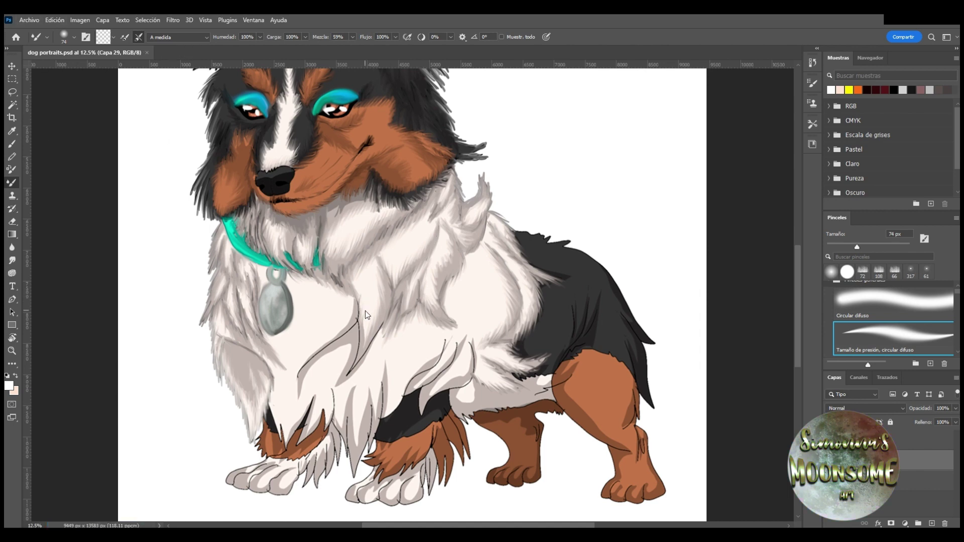
# Brush fine fur strands over the curved chest folds below the tag to dissolve their outlines
pyautogui.moveTo(368, 353); pyautogui.dragTo(357, 307)
pyautogui.moveTo(332, 343); pyautogui.dragTo(343, 327)
pyautogui.moveTo(318, 353); pyautogui.dragTo(330, 334)
pyautogui.moveTo(302, 368); pyautogui.dragTo(316, 345)
pyautogui.moveTo(294, 382)
pyautogui.mouseDown()
pyautogui.moveTo(307, 365)
pyautogui.moveTo(301, 395)
pyautogui.moveTo(315, 359)
pyautogui.moveTo(300, 388)
pyautogui.moveTo(318, 365)
pyautogui.moveTo(361, 348)
pyautogui.moveTo(360, 335)
pyautogui.moveTo(338, 339)
pyautogui.mouseUp()
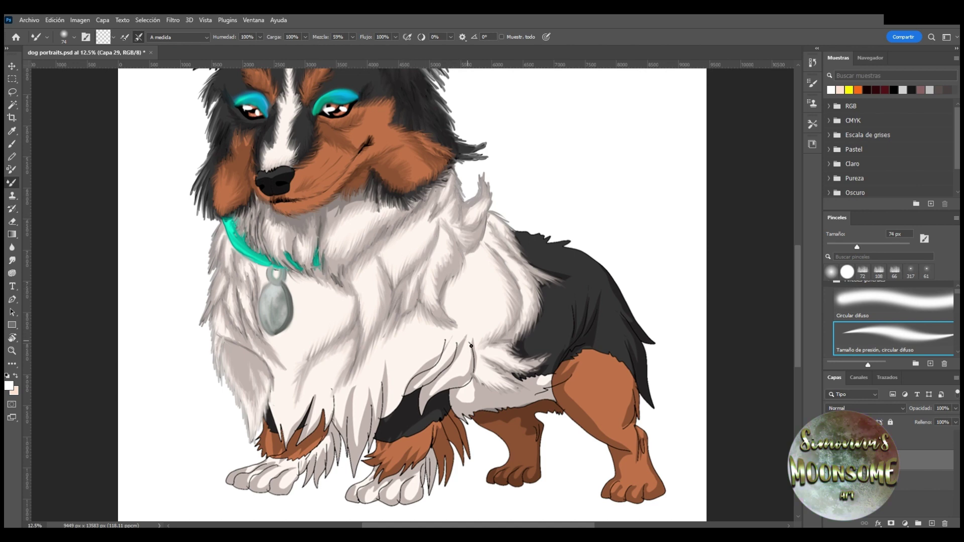
# Blend the long white fringe of the lower chest over both front legs and the fur along the belly
pyautogui.moveTo(471, 346)
pyautogui.mouseDown()
pyautogui.moveTo(467, 385)
pyautogui.moveTo(430, 399)
pyautogui.moveTo(452, 384)
pyautogui.moveTo(461, 352)
pyautogui.moveTo(417, 387)
pyautogui.moveTo(444, 348)
pyautogui.moveTo(384, 422)
pyautogui.moveTo(386, 363)
pyautogui.moveTo(379, 424)
pyautogui.moveTo(369, 389)
pyautogui.moveTo(354, 442)
pyautogui.moveTo(349, 387)
pyautogui.moveTo(344, 426)
pyautogui.moveTo(333, 406)
pyautogui.moveTo(345, 454)
pyautogui.moveTo(348, 417)
pyautogui.mouseUp()
pyautogui.moveTo(276, 395)
pyautogui.mouseDown()
pyautogui.moveTo(290, 451)
pyautogui.moveTo(311, 405)
pyautogui.moveTo(307, 445)
pyautogui.moveTo(317, 417)
pyautogui.mouseUp()
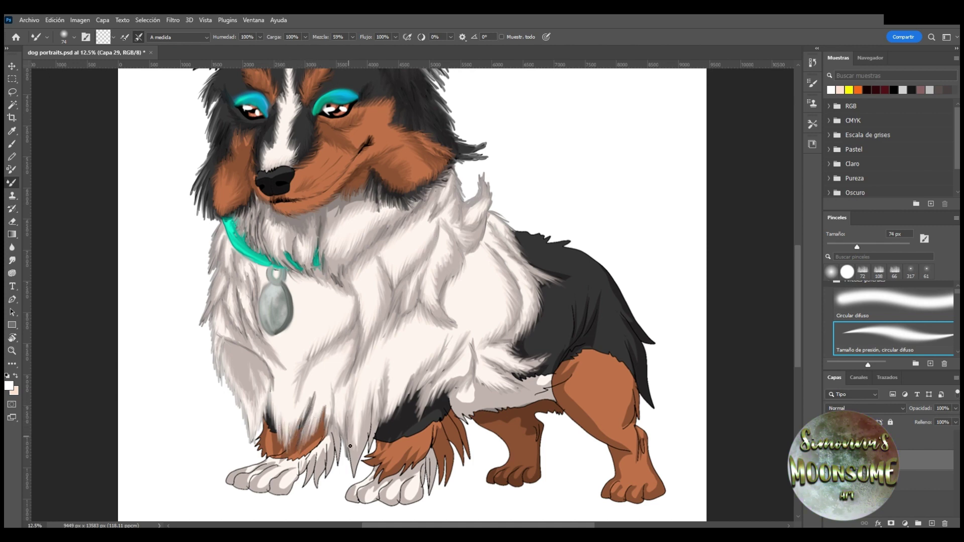
pyautogui.moveTo(351, 446)
pyautogui.mouseDown()
pyautogui.moveTo(358, 474)
pyautogui.moveTo(373, 415)
pyautogui.moveTo(354, 484)
pyautogui.moveTo(352, 469)
pyautogui.moveTo(378, 437)
pyautogui.mouseUp()
pyautogui.moveTo(474, 341)
pyautogui.mouseDown()
pyautogui.moveTo(466, 379)
pyautogui.moveTo(452, 387)
pyautogui.moveTo(476, 398)
pyautogui.mouseUp()
pyautogui.moveTo(542, 383); pyautogui.dragTo(536, 378)
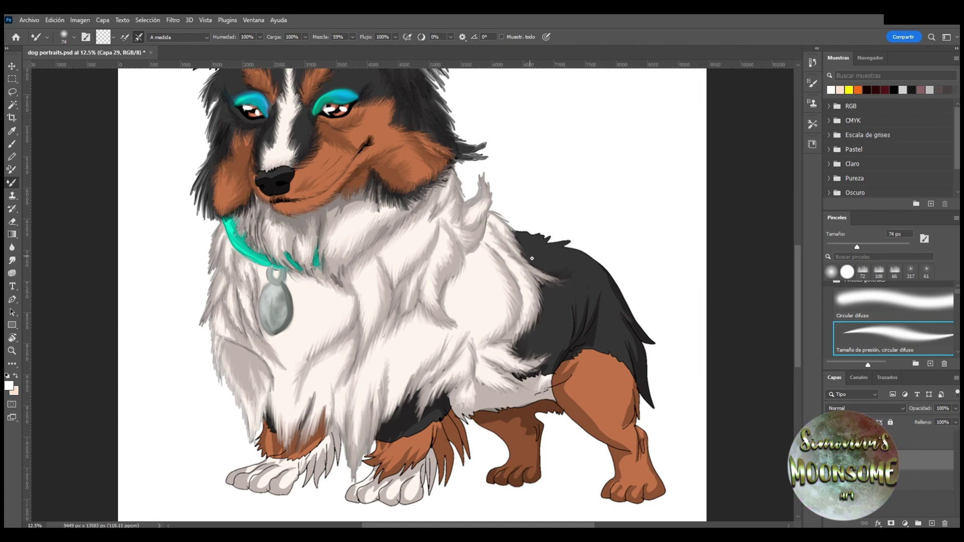
# Blend the brown and white fur of the front leg below the tag and soften the outline of its paw
pyautogui.scroll(2, 335, 240)
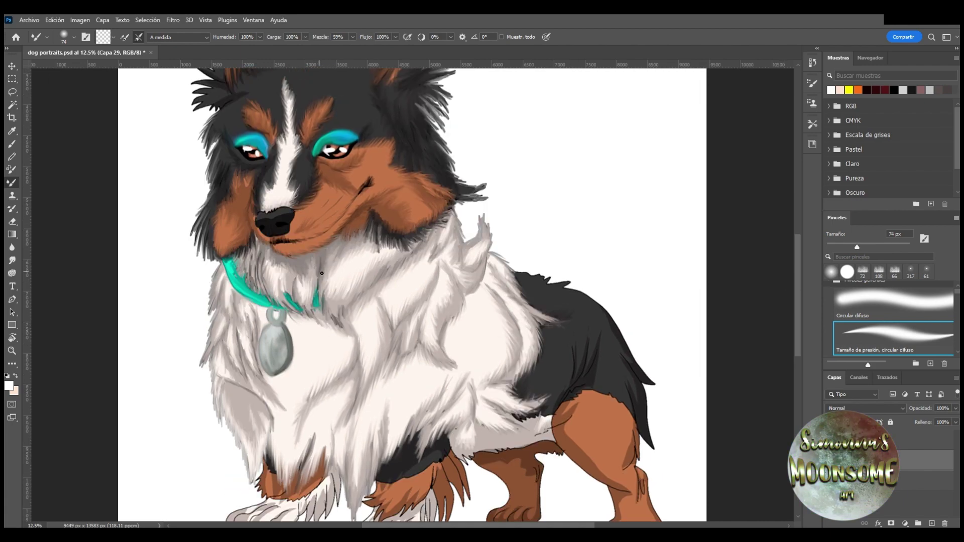
pyautogui.scroll(5, 321, 274)
pyautogui.scroll(-10, 292, 322)
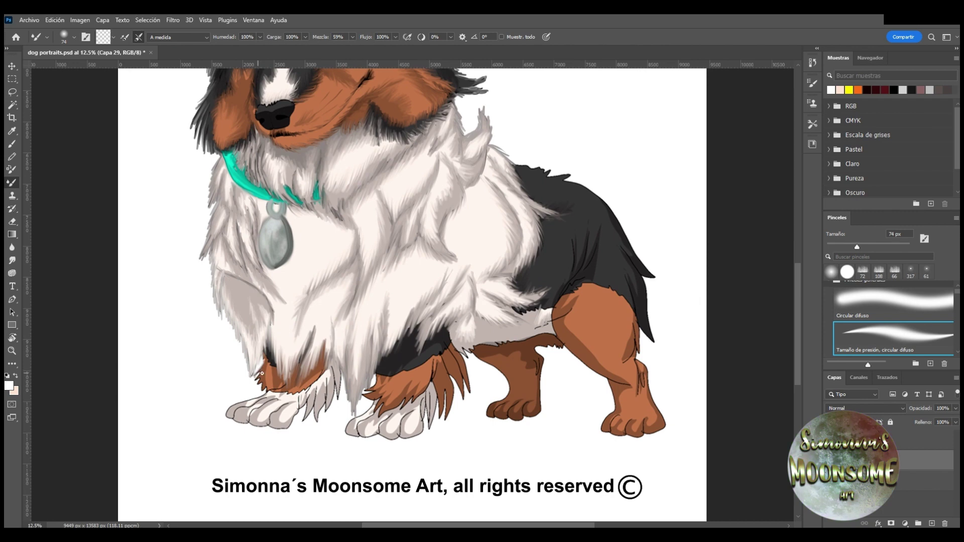
pyautogui.moveTo(261, 373)
pyautogui.mouseDown()
pyautogui.moveTo(262, 385)
pyautogui.moveTo(279, 389)
pyautogui.moveTo(270, 372)
pyautogui.moveTo(278, 363)
pyautogui.moveTo(277, 398)
pyautogui.moveTo(323, 373)
pyautogui.mouseUp()
pyautogui.moveTo(250, 401)
pyautogui.mouseDown()
pyautogui.moveTo(227, 418)
pyautogui.moveTo(245, 408)
pyautogui.moveTo(251, 428)
pyautogui.moveTo(274, 411)
pyautogui.moveTo(259, 425)
pyautogui.moveTo(296, 430)
pyautogui.moveTo(300, 408)
pyautogui.moveTo(281, 423)
pyautogui.mouseUp()
pyautogui.moveTo(311, 386)
pyautogui.mouseDown()
pyautogui.moveTo(304, 408)
pyautogui.moveTo(314, 414)
pyautogui.moveTo(326, 395)
pyautogui.moveTo(309, 401)
pyautogui.moveTo(325, 417)
pyautogui.mouseUp()
pyautogui.moveTo(333, 369); pyautogui.dragTo(341, 376)
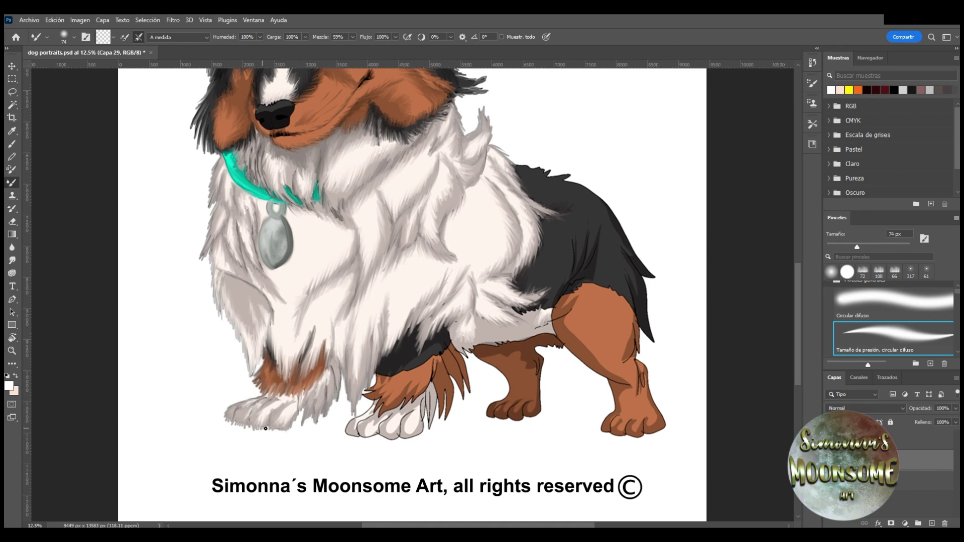
# Blend the black, brown and white fur of the front leg nearest the belly, including its feathering and paw
pyautogui.moveTo(380, 377); pyautogui.dragTo(455, 356)
pyautogui.moveTo(375, 389)
pyautogui.mouseDown()
pyautogui.moveTo(366, 395)
pyautogui.moveTo(372, 402)
pyautogui.moveTo(405, 402)
pyautogui.moveTo(404, 411)
pyautogui.moveTo(428, 392)
pyautogui.moveTo(446, 418)
pyautogui.moveTo(452, 374)
pyautogui.moveTo(470, 379)
pyautogui.moveTo(448, 332)
pyautogui.mouseUp()
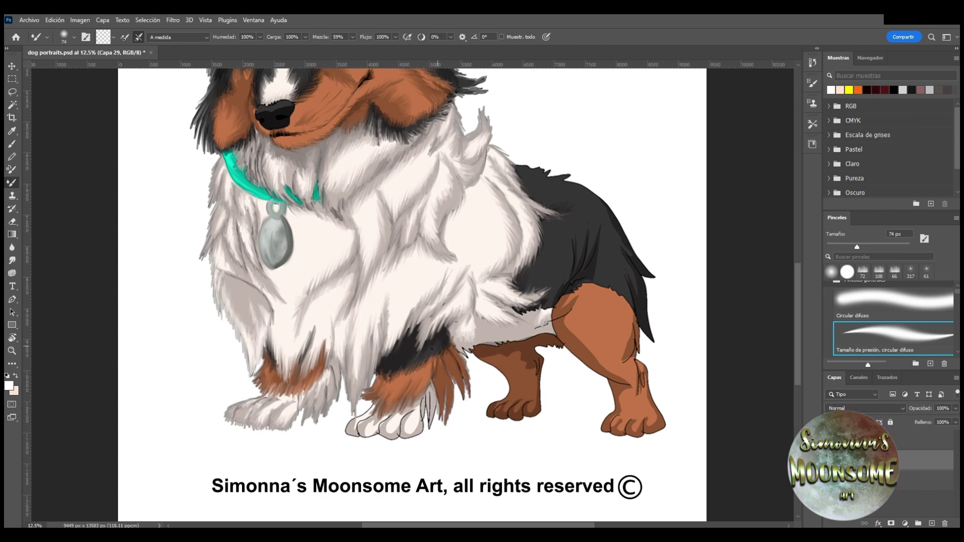
pyautogui.moveTo(430, 404)
pyautogui.mouseDown()
pyautogui.moveTo(430, 432)
pyautogui.moveTo(431, 397)
pyautogui.moveTo(423, 420)
pyautogui.mouseUp()
pyautogui.moveTo(367, 422)
pyautogui.mouseDown()
pyautogui.moveTo(383, 427)
pyautogui.moveTo(360, 441)
pyautogui.moveTo(393, 445)
pyautogui.moveTo(415, 410)
pyautogui.moveTo(394, 437)
pyautogui.moveTo(392, 422)
pyautogui.moveTo(408, 420)
pyautogui.moveTo(410, 438)
pyautogui.moveTo(422, 423)
pyautogui.moveTo(401, 431)
pyautogui.moveTo(426, 420)
pyautogui.mouseUp()
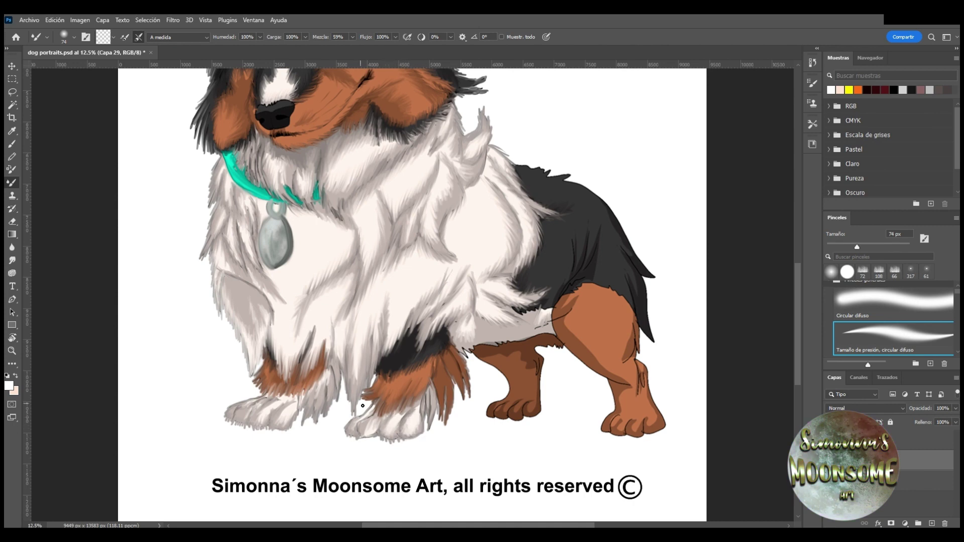
# Soften the underside of the belly and blend the far hind leg and its paw into brown fur
pyautogui.moveTo(459, 349)
pyautogui.mouseDown()
pyautogui.moveTo(504, 347)
pyautogui.moveTo(478, 347)
pyautogui.moveTo(493, 339)
pyautogui.moveTo(551, 336)
pyautogui.mouseUp()
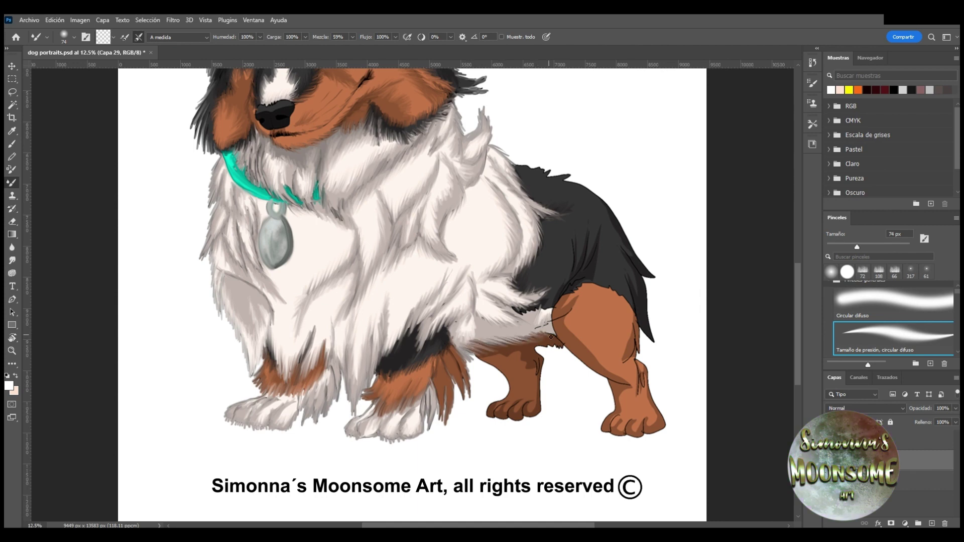
pyautogui.moveTo(476, 357)
pyautogui.mouseDown()
pyautogui.moveTo(505, 375)
pyautogui.moveTo(511, 398)
pyautogui.moveTo(496, 420)
pyautogui.mouseUp()
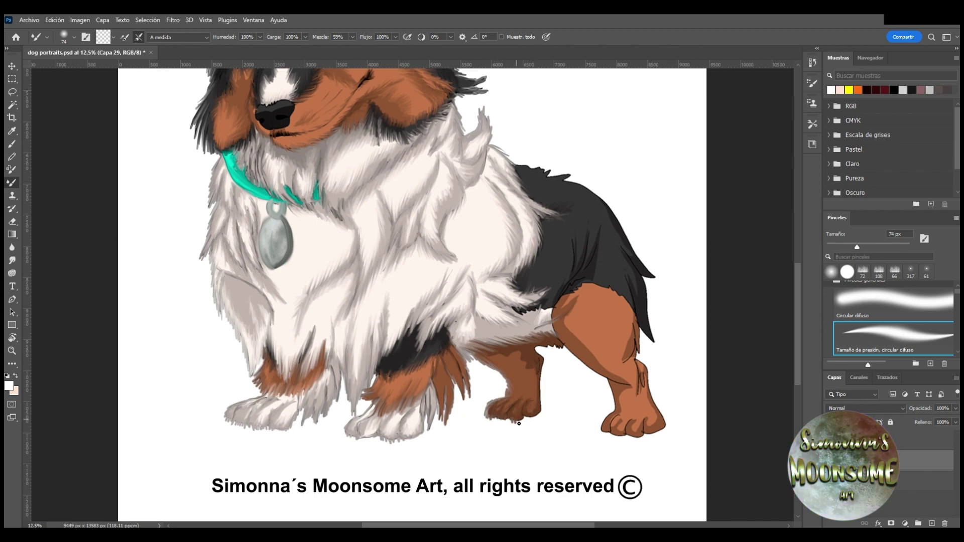
pyautogui.moveTo(519, 423)
pyautogui.mouseDown()
pyautogui.moveTo(490, 422)
pyautogui.moveTo(490, 409)
pyautogui.moveTo(543, 392)
pyautogui.mouseUp()
# Blend the near hind leg's brown fur from the thigh's black and white borders down to the paw
pyautogui.moveTo(544, 358)
pyautogui.mouseDown()
pyautogui.moveTo(538, 388)
pyautogui.moveTo(523, 353)
pyautogui.moveTo(494, 363)
pyautogui.moveTo(541, 354)
pyautogui.moveTo(534, 348)
pyautogui.moveTo(543, 369)
pyautogui.moveTo(526, 309)
pyautogui.moveTo(552, 314)
pyautogui.moveTo(603, 278)
pyautogui.mouseUp()
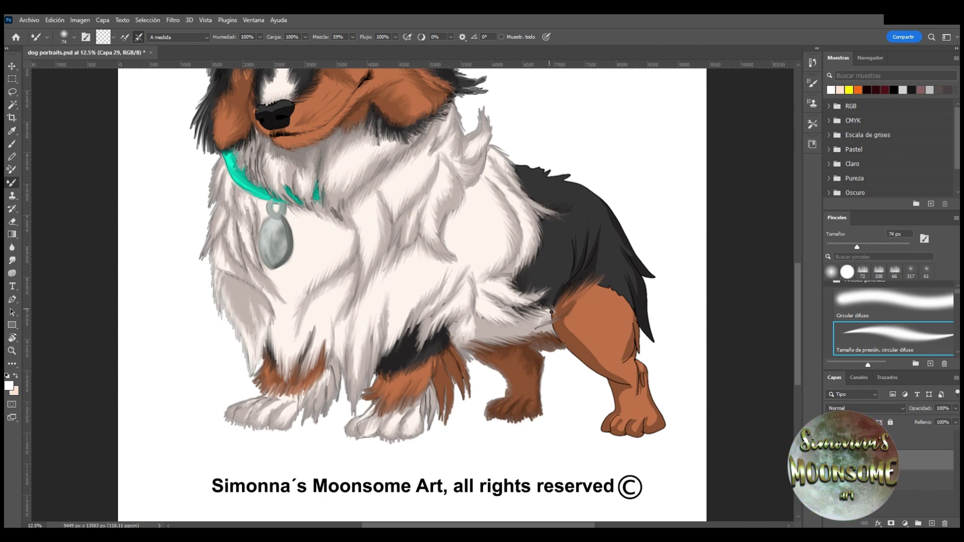
pyautogui.moveTo(551, 312); pyautogui.dragTo(554, 335)
pyautogui.moveTo(572, 304)
pyautogui.mouseDown()
pyautogui.moveTo(612, 282)
pyautogui.moveTo(643, 328)
pyautogui.moveTo(632, 302)
pyautogui.moveTo(595, 275)
pyautogui.moveTo(580, 313)
pyautogui.mouseUp()
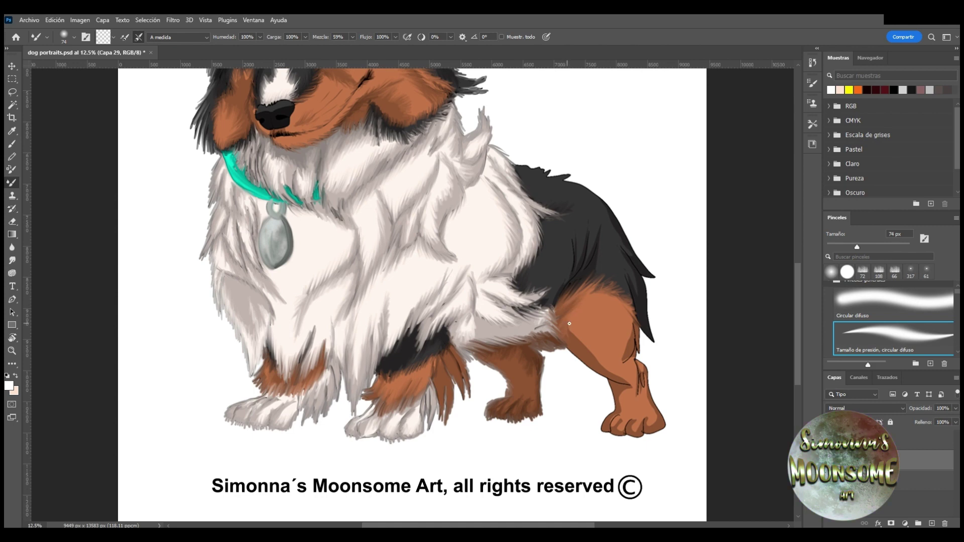
pyautogui.moveTo(611, 374)
pyautogui.mouseDown()
pyautogui.moveTo(641, 328)
pyautogui.moveTo(633, 318)
pyautogui.moveTo(624, 362)
pyautogui.moveTo(633, 316)
pyautogui.mouseUp()
pyautogui.moveTo(638, 365); pyautogui.dragTo(637, 399)
pyautogui.moveTo(565, 344)
pyautogui.mouseDown()
pyautogui.moveTo(609, 382)
pyautogui.moveTo(562, 348)
pyautogui.mouseUp()
pyautogui.moveTo(613, 392)
pyautogui.mouseDown()
pyautogui.moveTo(608, 426)
pyautogui.moveTo(621, 412)
pyautogui.moveTo(613, 429)
pyautogui.moveTo(637, 418)
pyautogui.moveTo(611, 432)
pyautogui.moveTo(645, 434)
pyautogui.moveTo(638, 419)
pyautogui.moveTo(631, 443)
pyautogui.moveTo(608, 436)
pyautogui.moveTo(662, 430)
pyautogui.moveTo(618, 416)
pyautogui.moveTo(633, 394)
pyautogui.mouseUp()
pyautogui.moveTo(635, 325)
pyautogui.mouseDown()
pyautogui.moveTo(647, 346)
pyautogui.moveTo(635, 335)
pyautogui.moveTo(638, 368)
pyautogui.moveTo(652, 372)
pyautogui.moveTo(663, 419)
pyautogui.moveTo(641, 370)
pyautogui.moveTo(659, 424)
pyautogui.mouseUp()
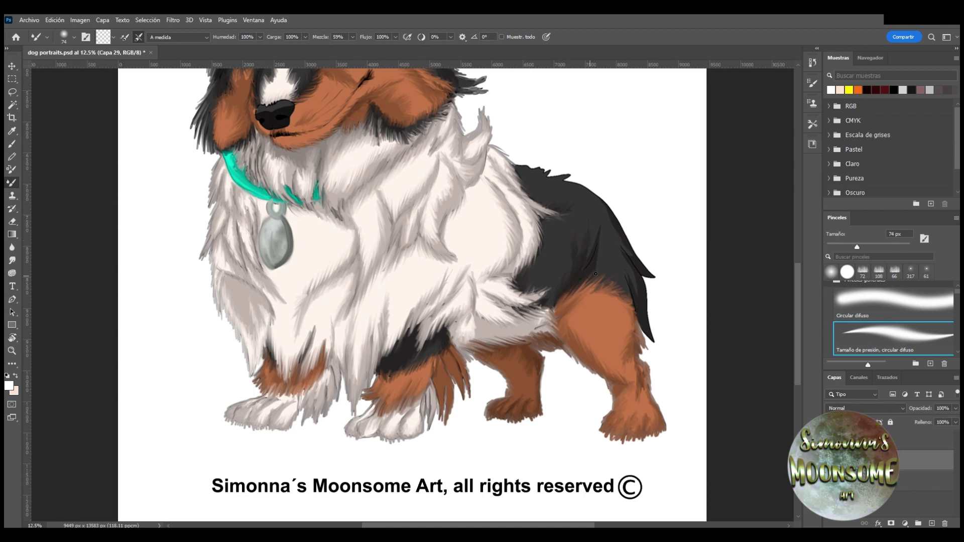
# Brush short fur strands along the black back, rump and tail to replace the hard outline
pyautogui.moveTo(509, 166)
pyautogui.mouseDown()
pyautogui.moveTo(554, 170)
pyautogui.moveTo(552, 180)
pyautogui.mouseUp()
pyautogui.scroll(3, 567, 183)
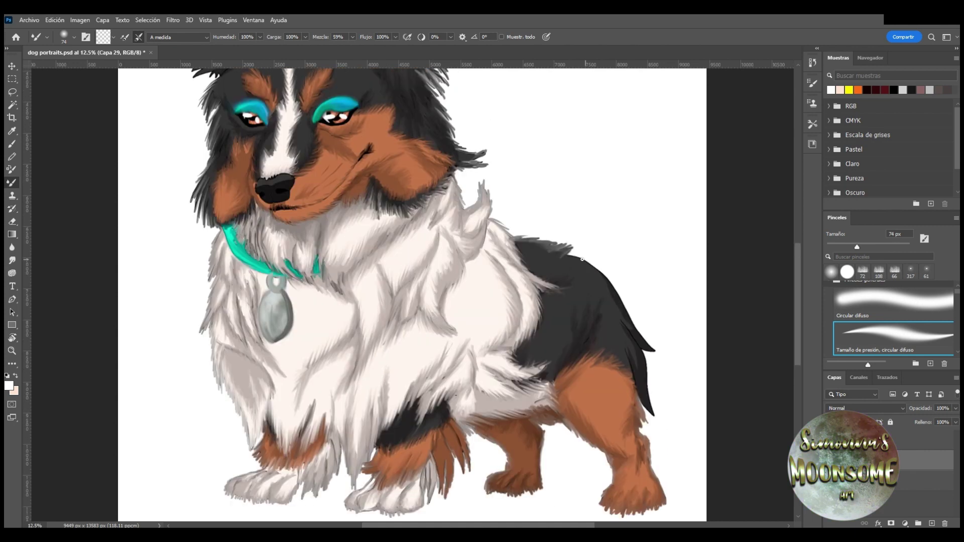
pyautogui.moveTo(609, 274)
pyautogui.mouseDown()
pyautogui.moveTo(564, 256)
pyautogui.moveTo(606, 290)
pyautogui.mouseUp()
pyautogui.moveTo(642, 410)
pyautogui.mouseDown()
pyautogui.moveTo(653, 417)
pyautogui.moveTo(651, 382)
pyautogui.moveTo(622, 305)
pyautogui.moveTo(655, 351)
pyautogui.moveTo(648, 361)
pyautogui.moveTo(653, 351)
pyautogui.mouseUp()
# Lasso a curved patch on the forehead, lighten it with a gradient, deselect it and blend it with the Mixer Brush
pyautogui.scroll(5, 790, 276)
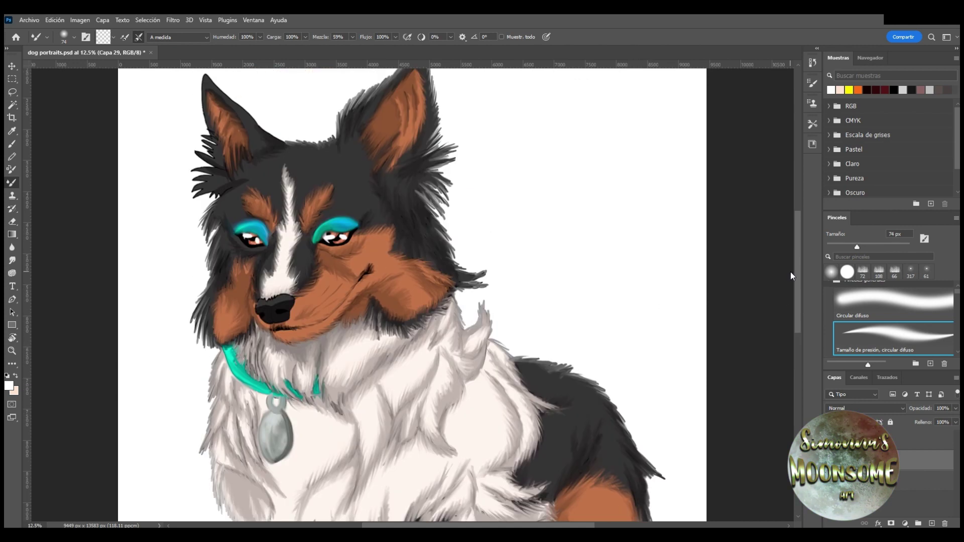
pyautogui.press('l')
pyautogui.moveTo(320, 154)
pyautogui.mouseDown()
pyautogui.moveTo(370, 185)
pyautogui.moveTo(374, 169)
pyautogui.mouseUp()
pyautogui.click(12, 234)
pyautogui.click(12, 144)
pyautogui.hotkey('ctrl', 'd')
pyautogui.click(12, 182)
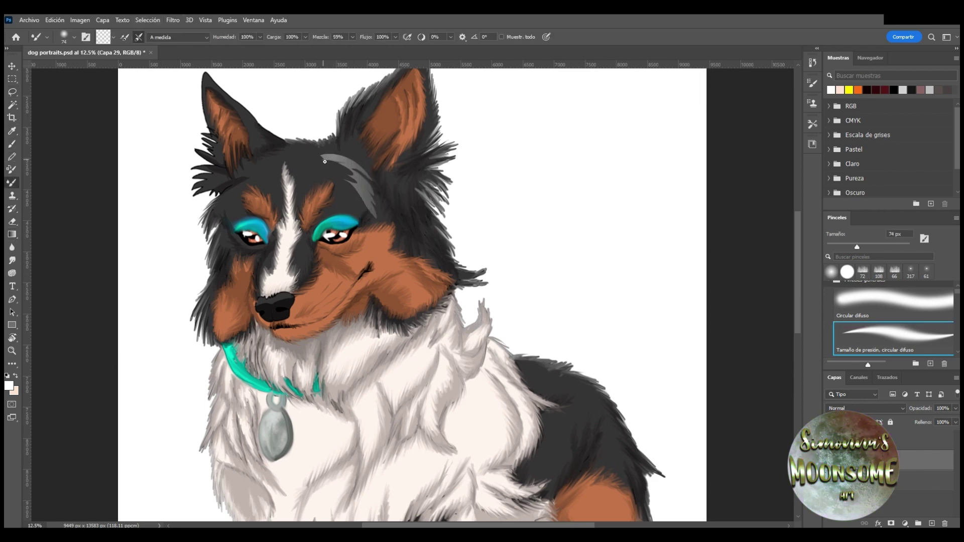
pyautogui.moveTo(315, 158)
pyautogui.mouseDown()
pyautogui.moveTo(354, 159)
pyautogui.moveTo(381, 219)
pyautogui.moveTo(324, 159)
pyautogui.mouseUp()
# Lasso an area on the black back, add a light gradient highlight at 38% opacity, deselect it and return to the Mixer Brush
pyautogui.press('l')
pyautogui.scroll(-3, 798, 248)
pyautogui.moveTo(553, 309)
pyautogui.mouseDown()
pyautogui.moveTo(570, 334)
pyautogui.moveTo(551, 379)
pyautogui.mouseUp()
pyautogui.click(12, 234)
pyautogui.hotkey('ctrl', 'd')
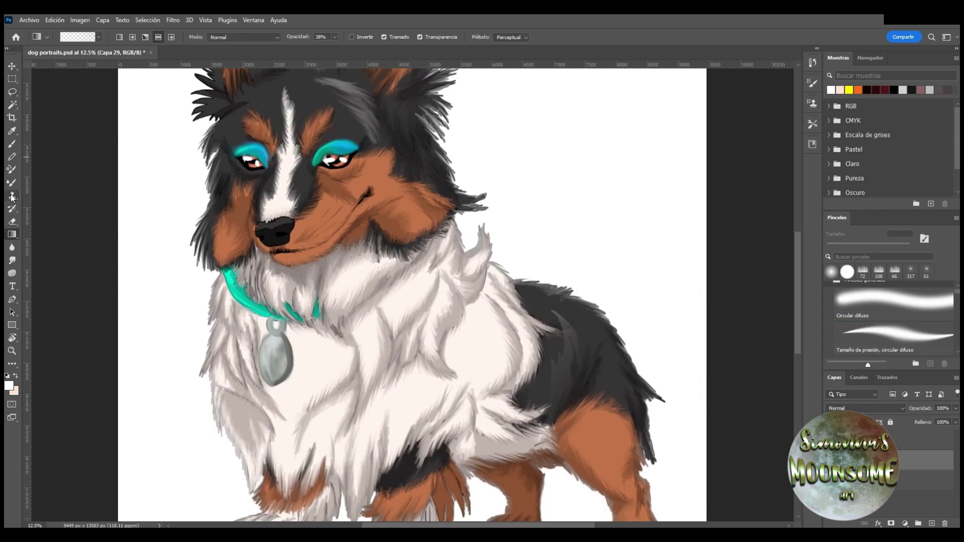
pyautogui.click(12, 182)
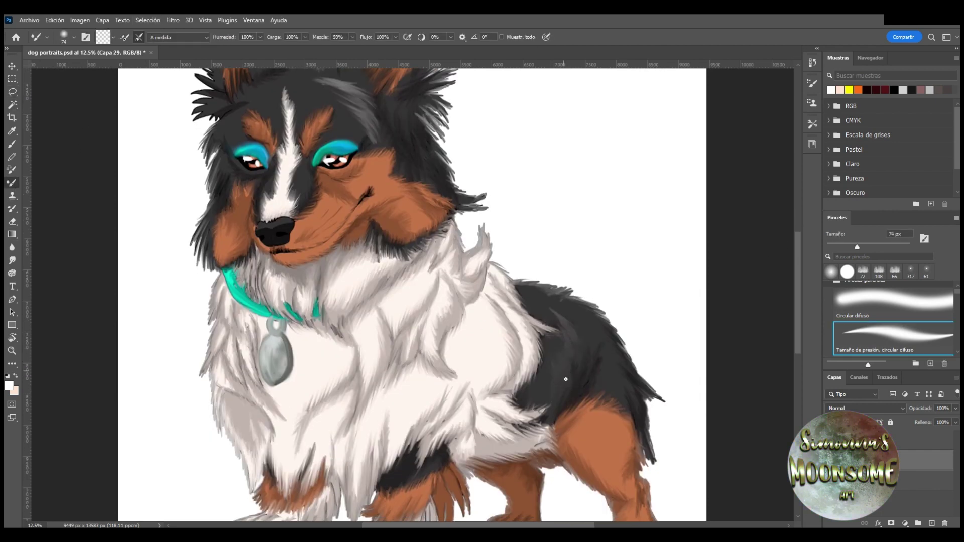
# Add the title ARCADIA in the Action Comics font above the dog and enlarge it to 320.38%
pyautogui.hotkey('ctrl', '0')
pyautogui.click(12, 286)
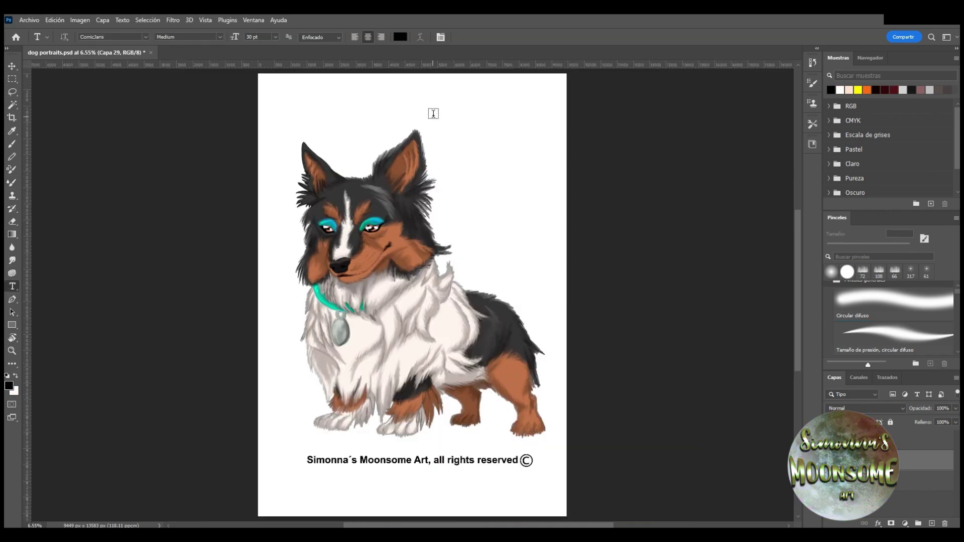
pyautogui.moveTo(381, 87); pyautogui.dragTo(556, 140)
pyautogui.click(114, 40)
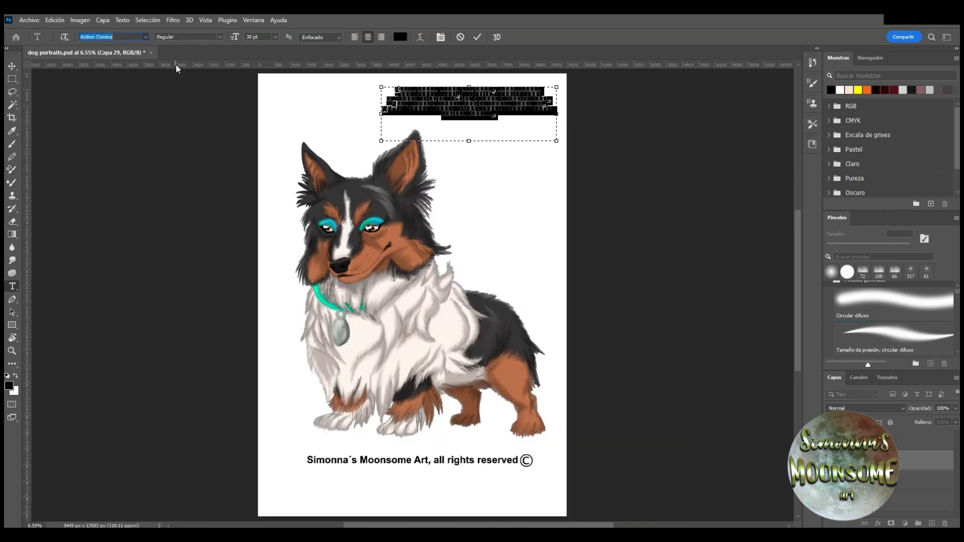
pyautogui.click(191, 78)
pyautogui.write('ARCADIA')
pyautogui.click(12, 66)
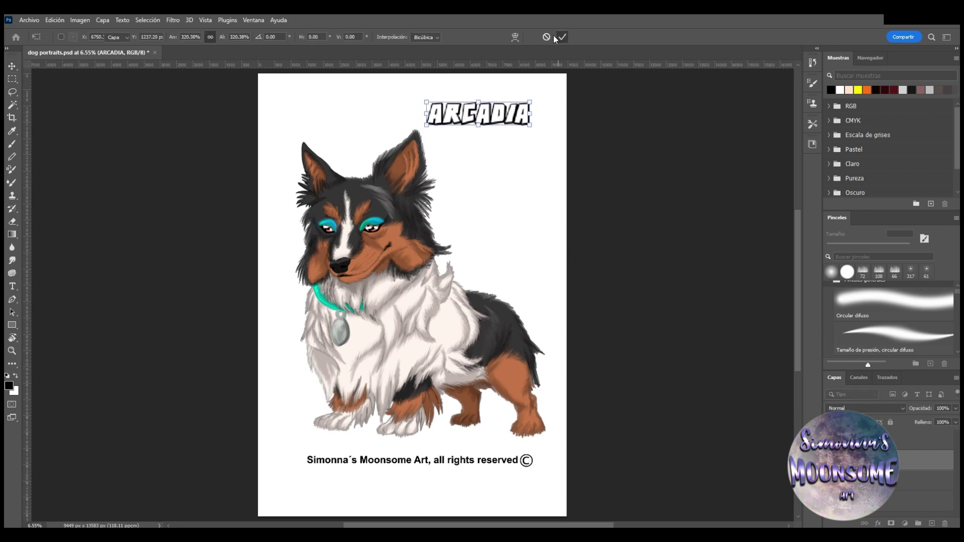
# Set the foreground colour to magenta and fill all seven ARCADIA letters with the Paint Bucket
pyautogui.click(12, 235)
pyautogui.click(40, 247)
pyautogui.click(9, 386)
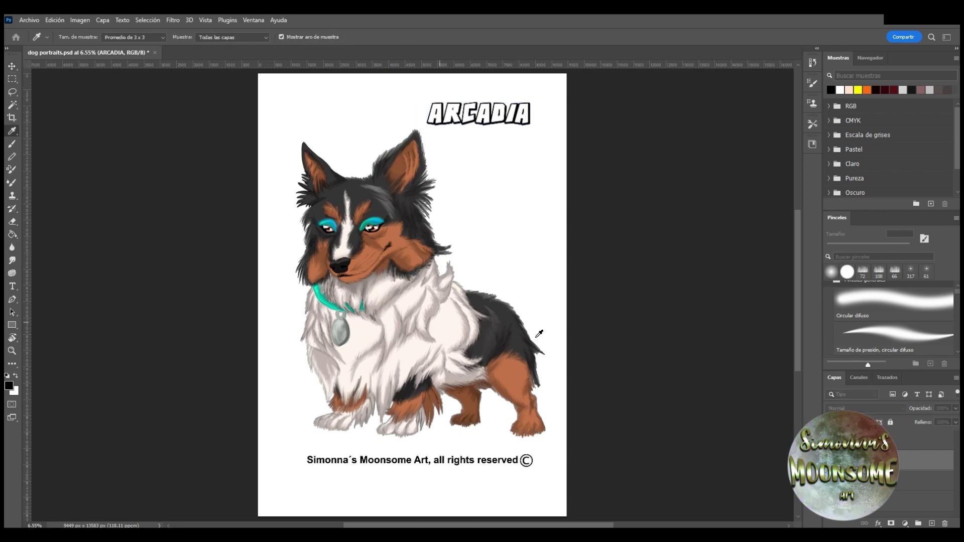
pyautogui.click(827, 348)
pyautogui.click(435, 116)
pyautogui.click(451, 117)
pyautogui.click(468, 116)
pyautogui.click(483, 117)
pyautogui.click(497, 118)
pyautogui.click(509, 118)
pyautogui.click(524, 117)
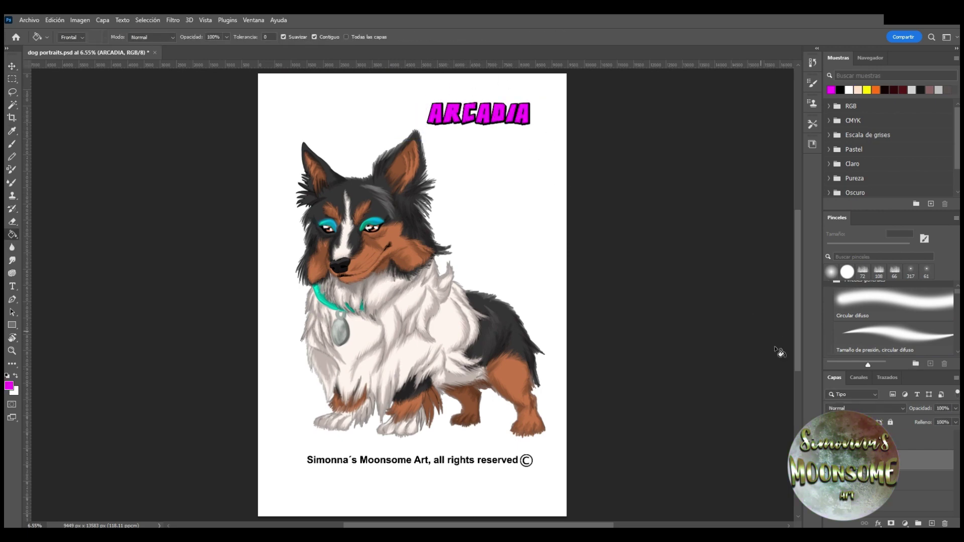